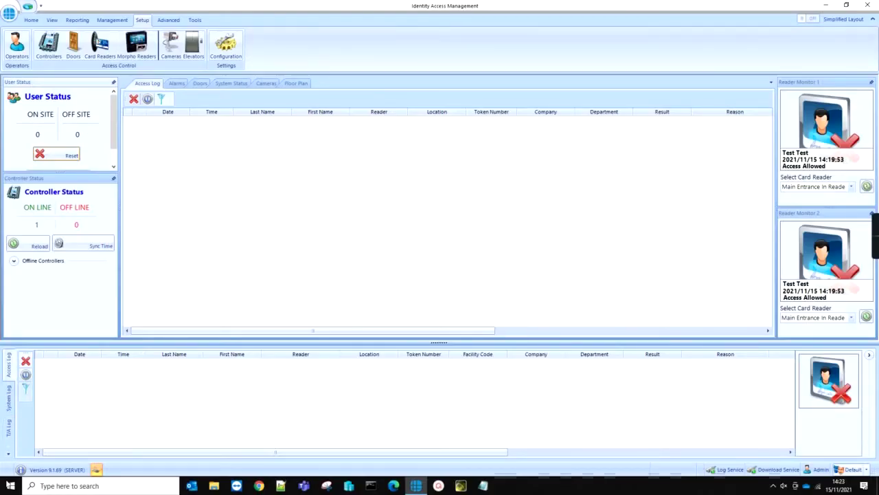
- Search Windows for 'ia c' to find the IA Configuration app
{"action": "left_click", "coordinate": [5, 486]}
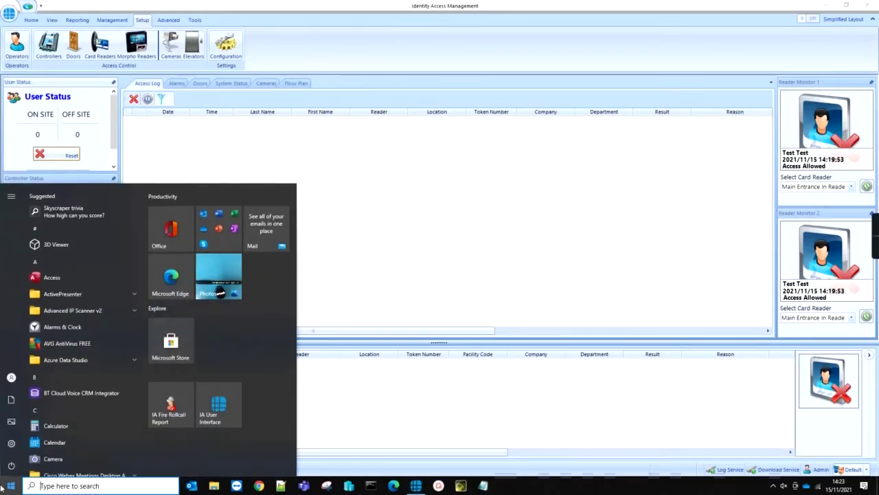
{"action": "type", "text": "ia c"}
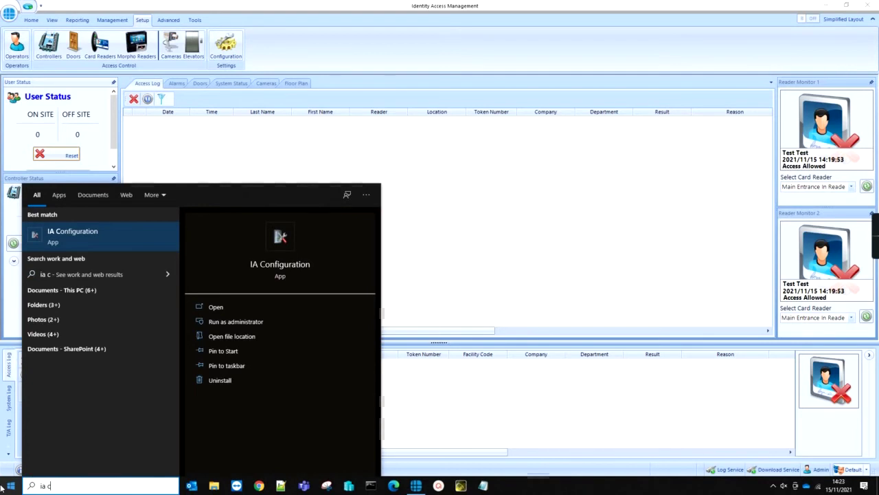
- Launch IA Configuration, log on with the administrator username and password, and go to Cards & Readers
{"action": "left_click", "coordinate": [105, 243]}
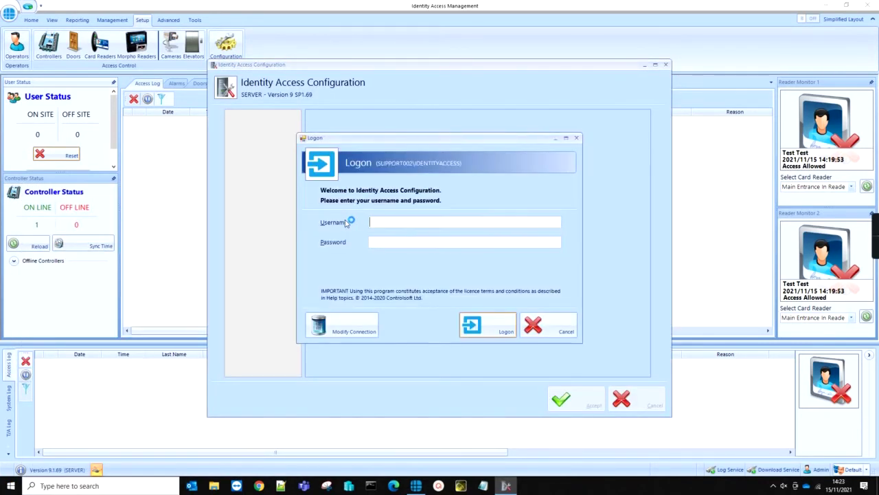
{"action": "type", "text": "Admin"}
{"action": "key", "text": "Tab"}
{"action": "type", "text": "*****"}
{"action": "key", "text": "Return"}
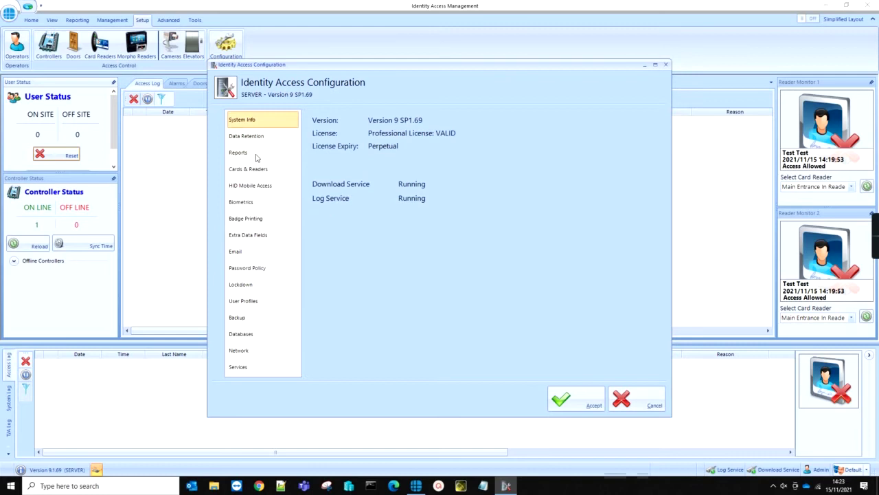
{"action": "left_click", "coordinate": [247, 170]}
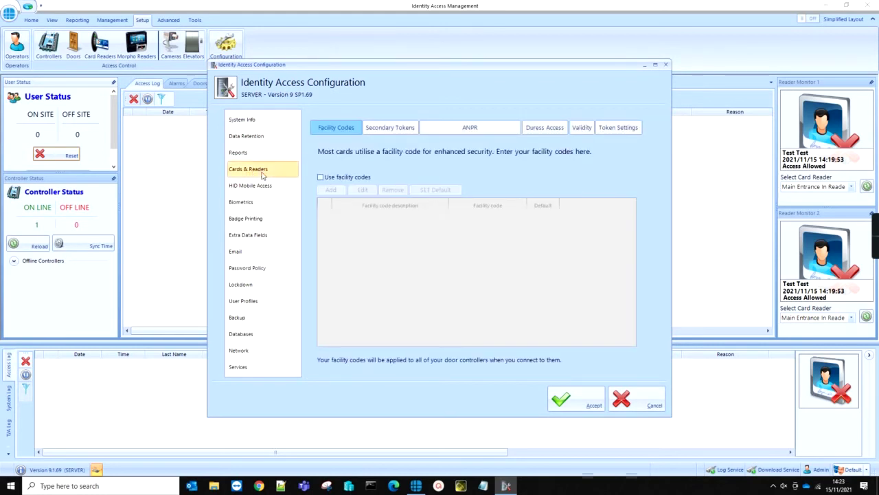
- Enable facility codes and add facility code Office 1 with number 99
{"action": "left_click", "coordinate": [320, 177]}
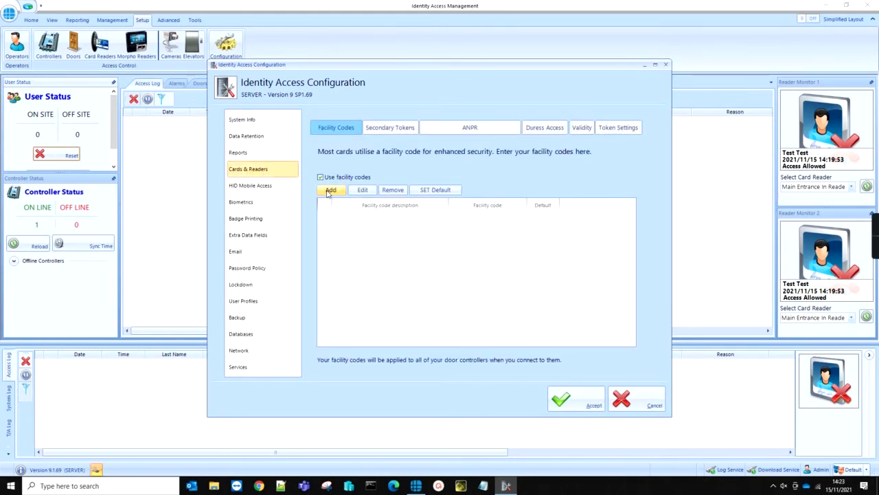
{"action": "left_click", "coordinate": [331, 190]}
{"action": "type", "text": "Office 1"}
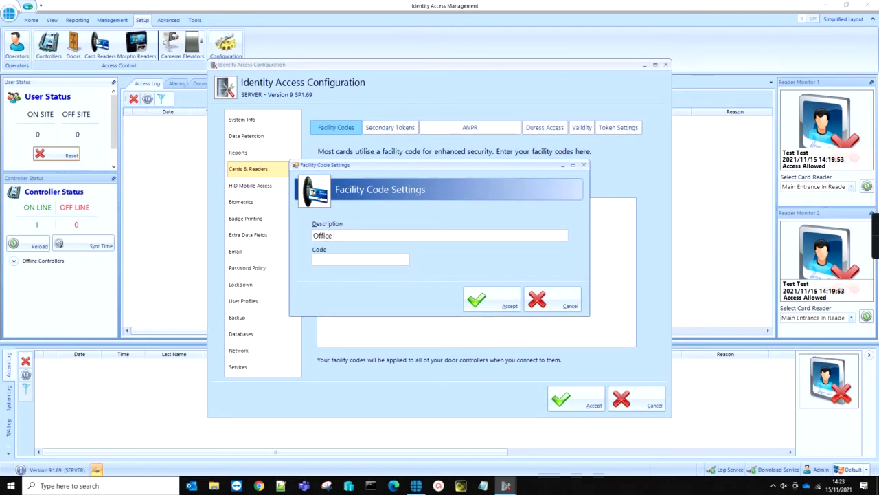
{"action": "left_click", "coordinate": [343, 258]}
{"action": "type", "text": "99"}
{"action": "left_click", "coordinate": [490, 299]}
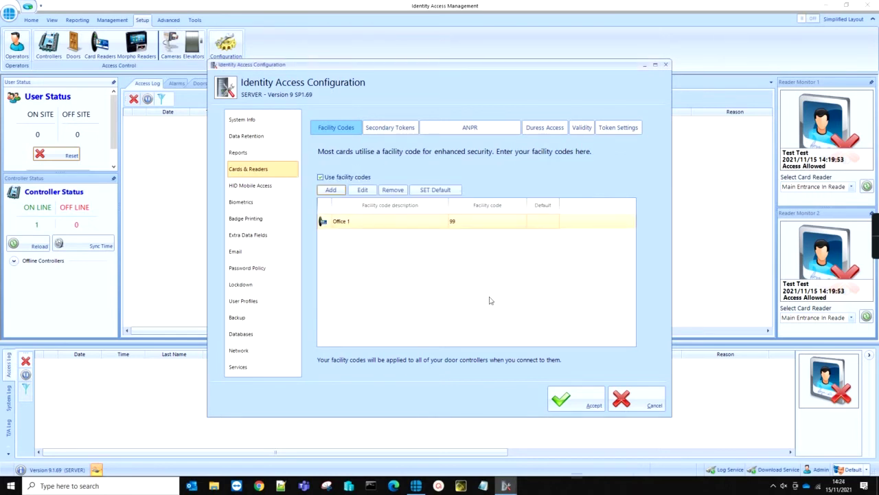
- Add a second facility code, Office 2, with number 100
{"action": "left_click", "coordinate": [334, 191]}
{"action": "type", "text": "Off"}
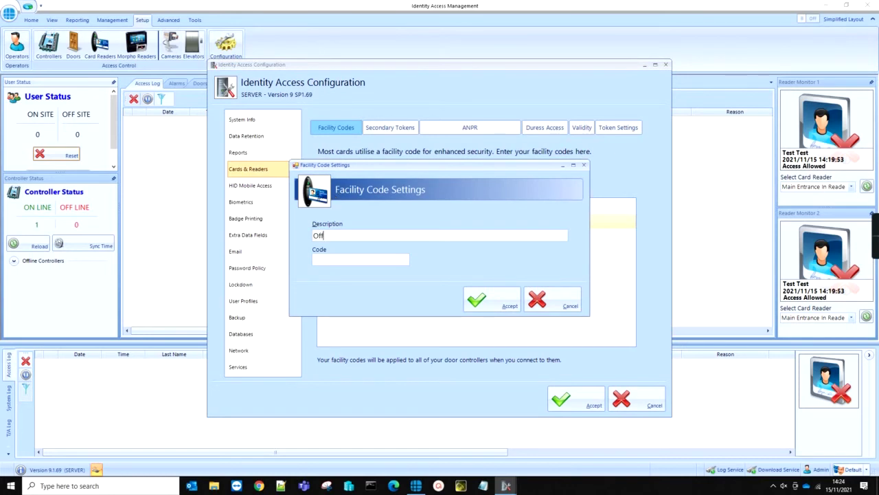
{"action": "type", "text": "ice 2"}
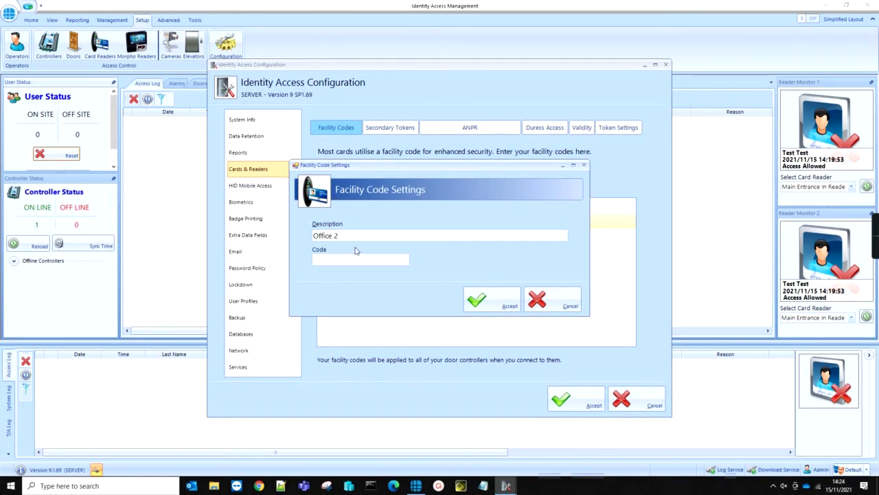
{"action": "left_click", "coordinate": [321, 257]}
{"action": "type", "text": "100"}
{"action": "left_click", "coordinate": [475, 300]}
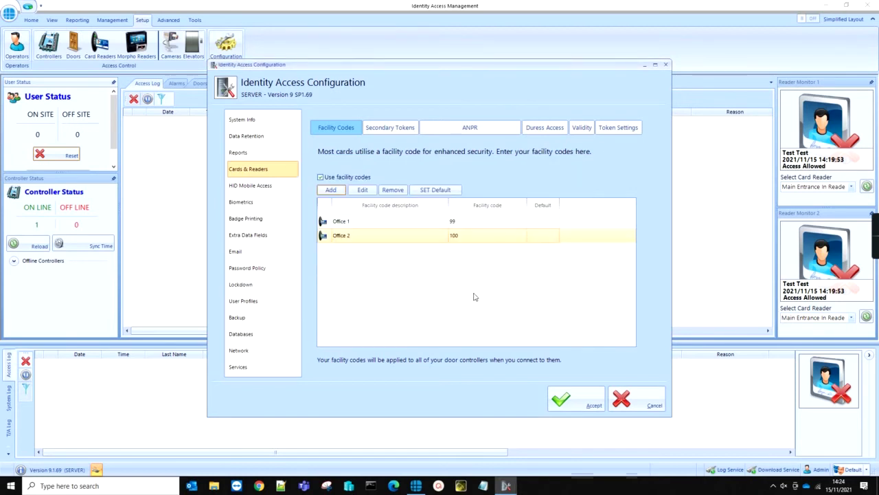
- Make Office 1 the default facility code and save the configuration
{"action": "left_click", "coordinate": [438, 223]}
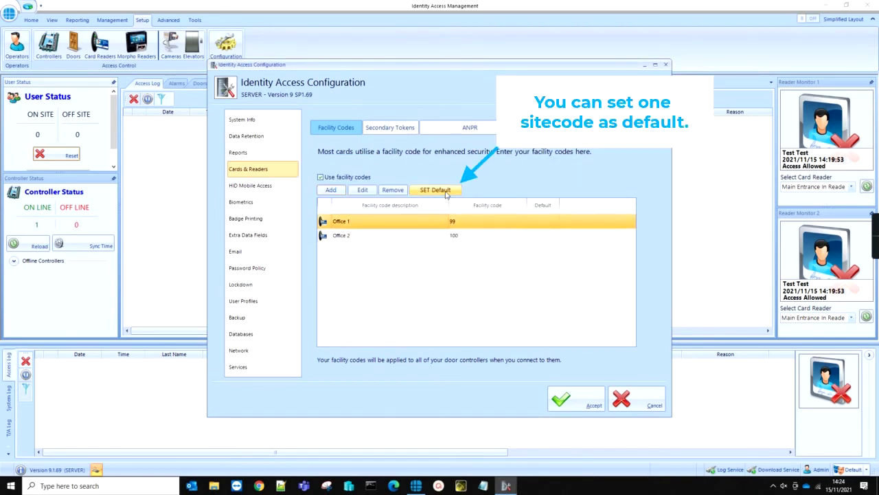
{"action": "left_click", "coordinate": [447, 195]}
{"action": "left_click", "coordinate": [571, 398]}
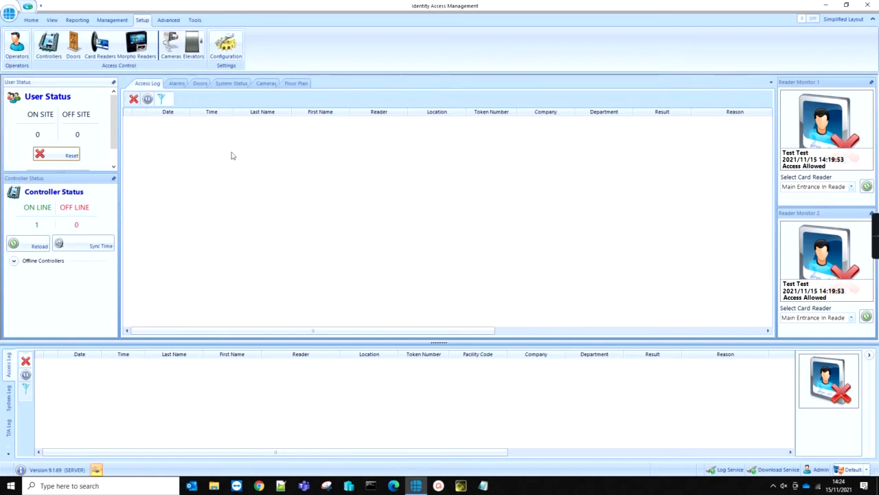
- Add a new employee under Management > Employees with first and last name Test
{"action": "left_click", "coordinate": [112, 20]}
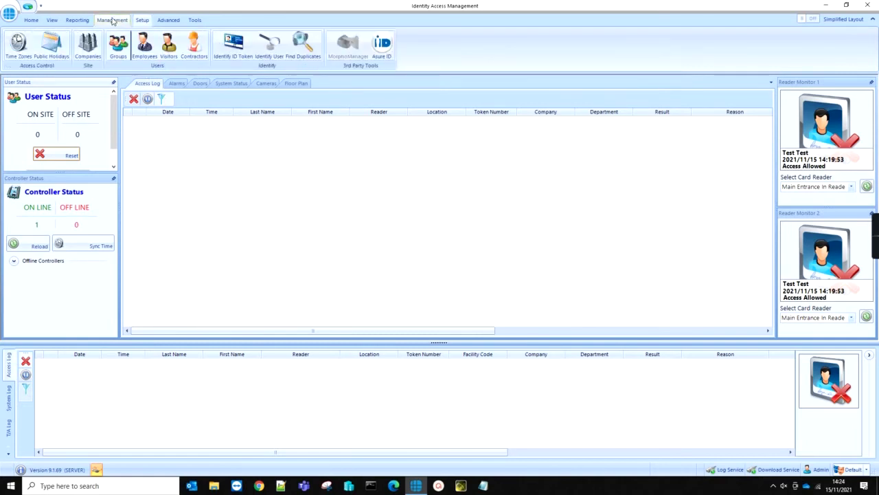
{"action": "left_click", "coordinate": [143, 50]}
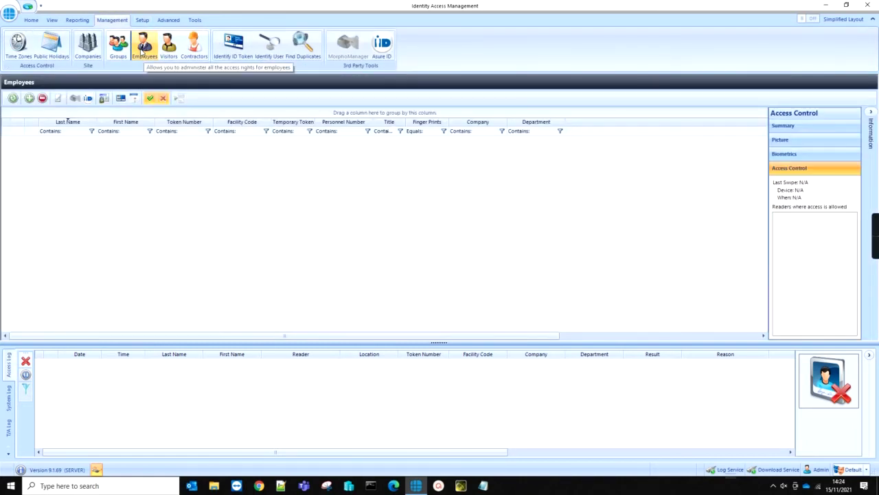
{"action": "left_click", "coordinate": [29, 98]}
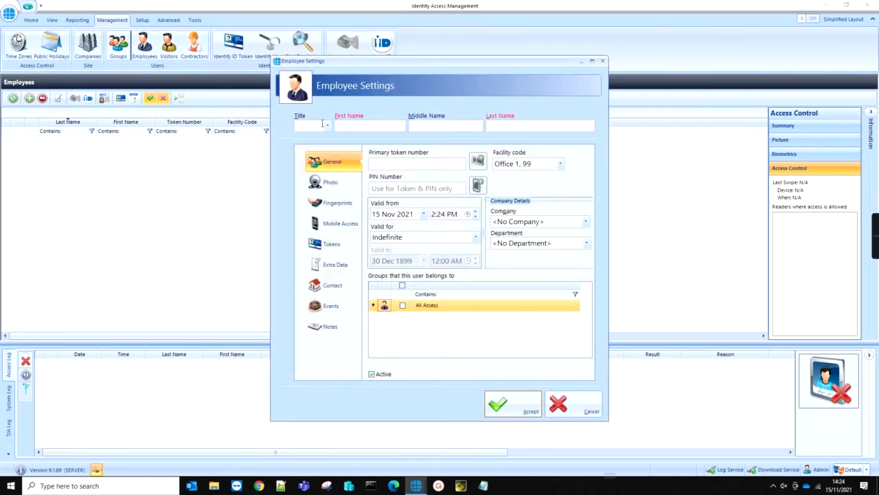
{"action": "left_click", "coordinate": [348, 127]}
{"action": "type", "text": "Test"}
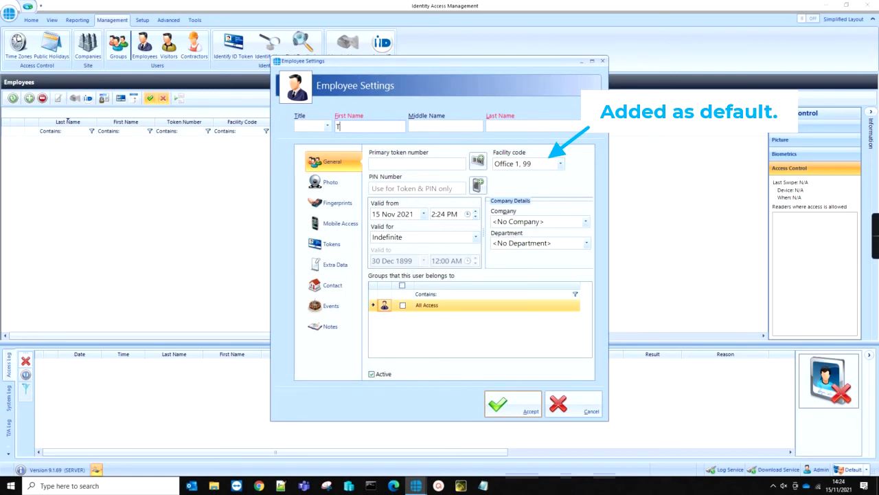
{"action": "left_click", "coordinate": [494, 126]}
{"action": "type", "text": "T"}
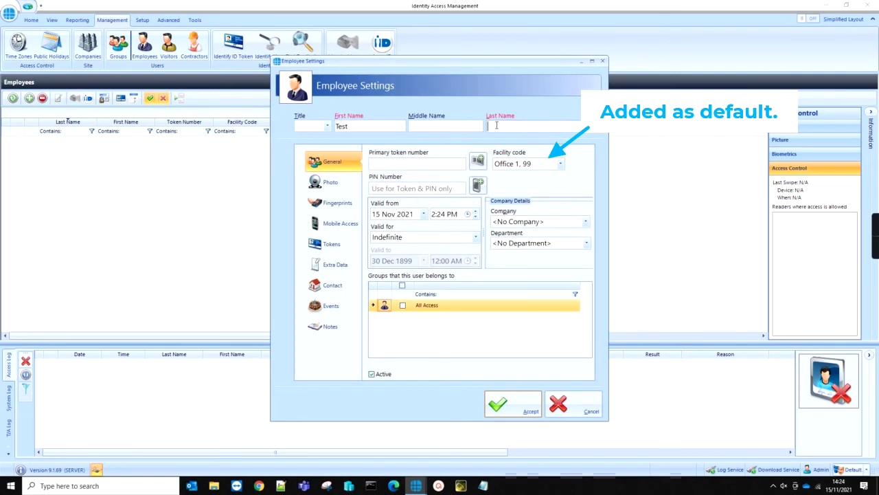
{"action": "type", "text": "est"}
- Give the employee primary token 1001, keep facility code Office 1 (99), and save
{"action": "left_click", "coordinate": [418, 164]}
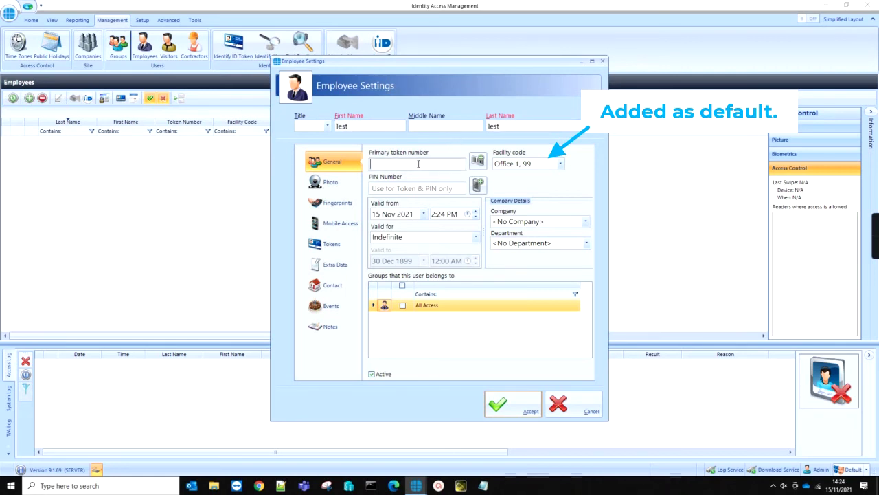
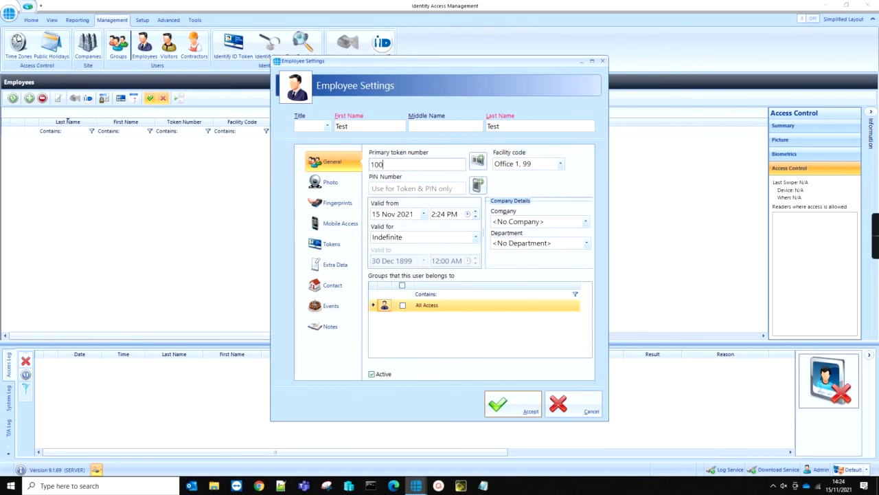
{"action": "left_click", "coordinate": [561, 165]}
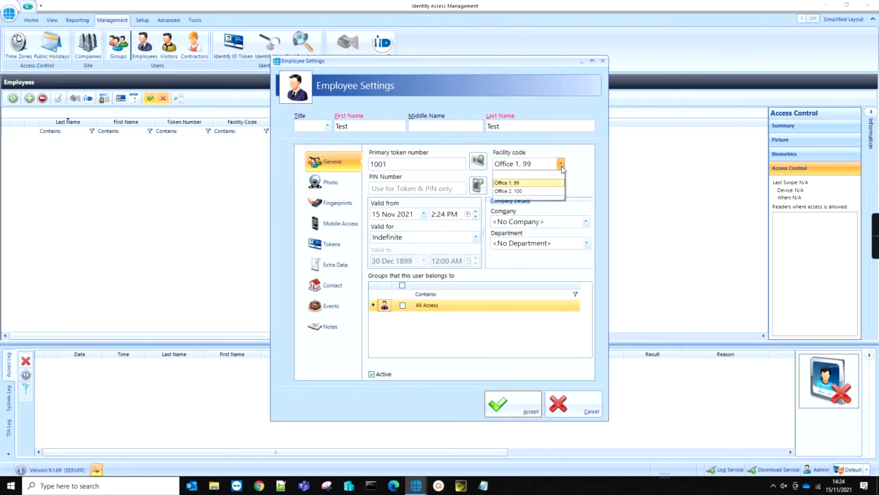
{"action": "left_click", "coordinate": [561, 167]}
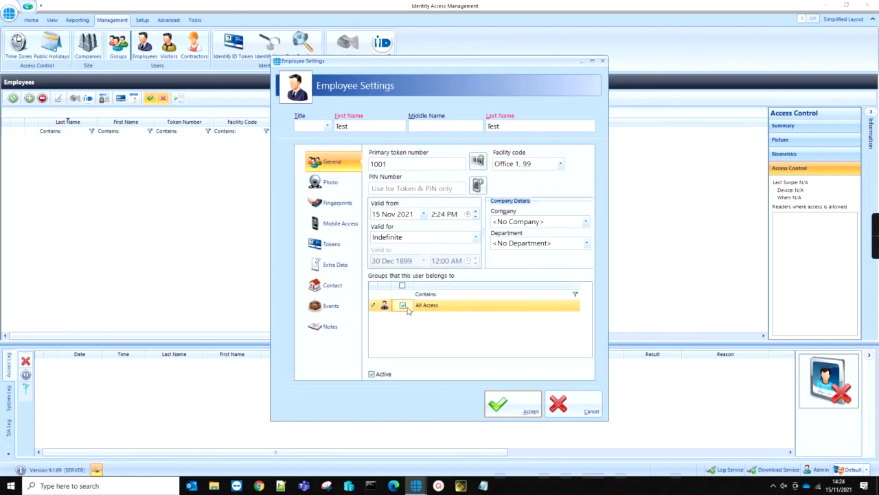
{"action": "left_click", "coordinate": [499, 404]}
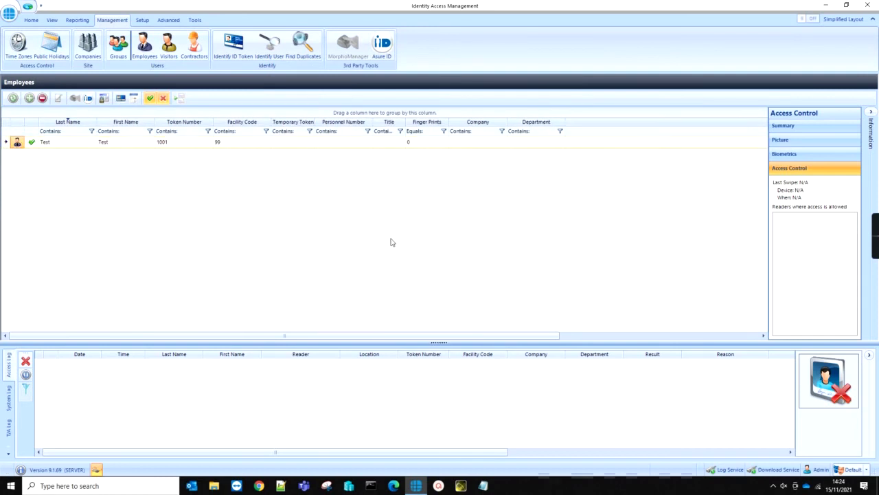